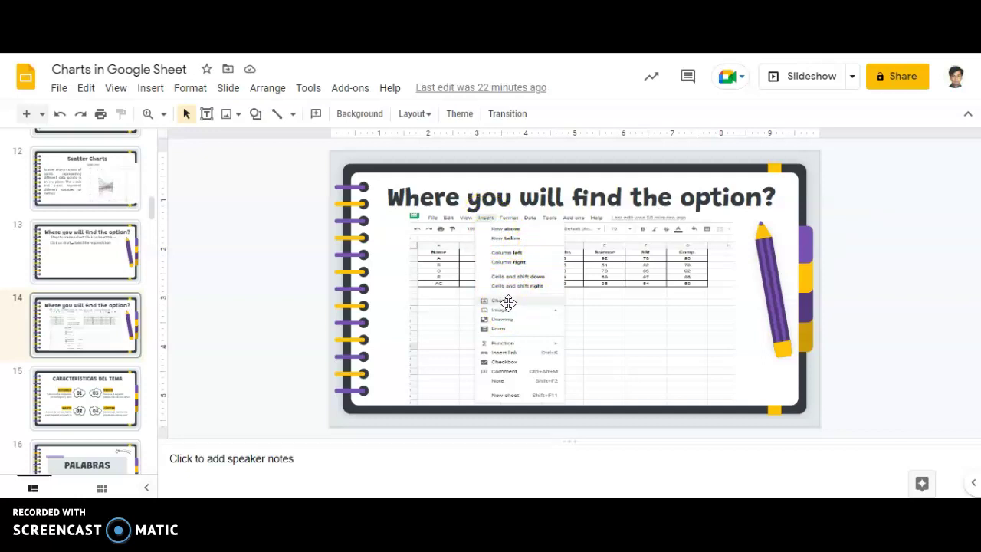
Switch to the Hands on Activity 3 spreadsheet in Google Sheets
key(ctrl+Tab)
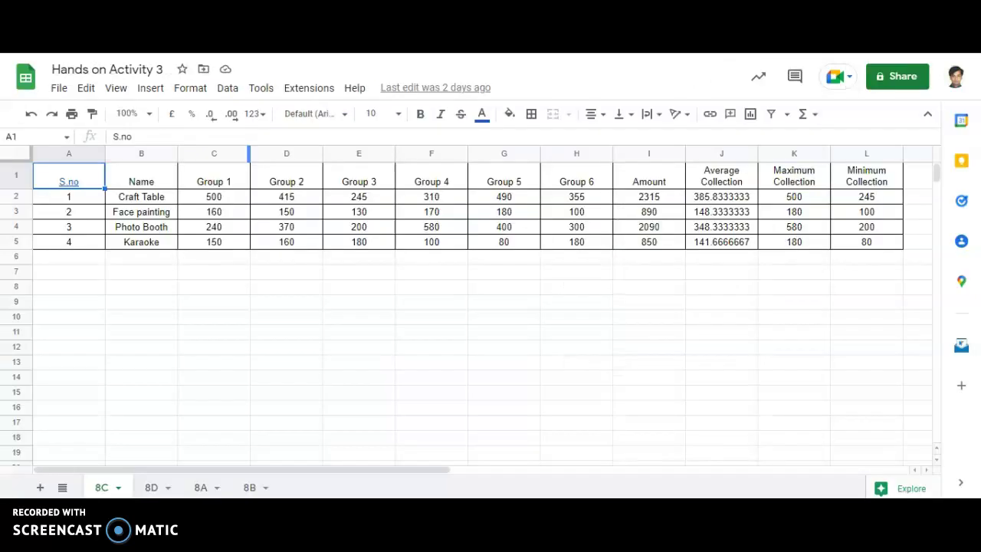
Try a chart of the whole table and browse the available chart types before deleting the chart
click(147, 90)
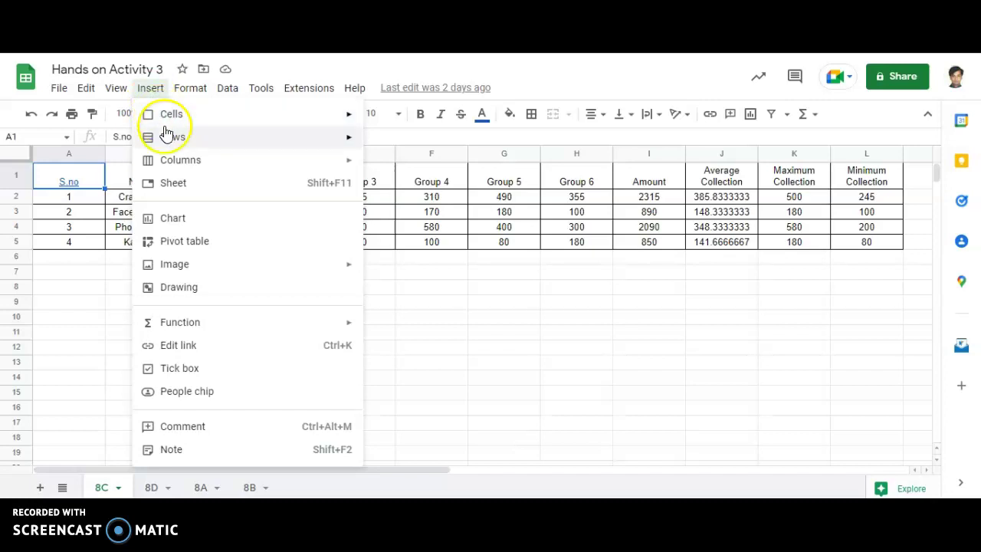
click(224, 228)
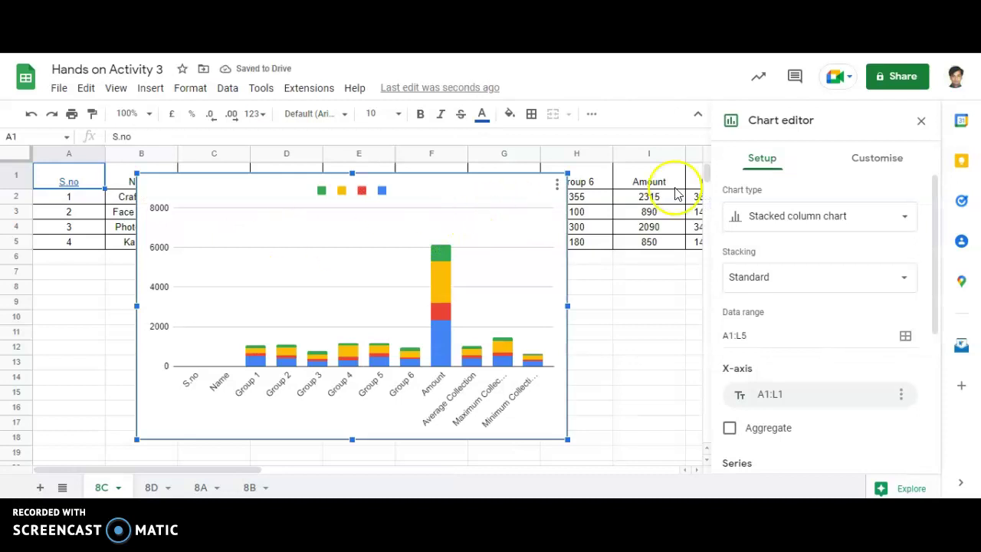
click(885, 215)
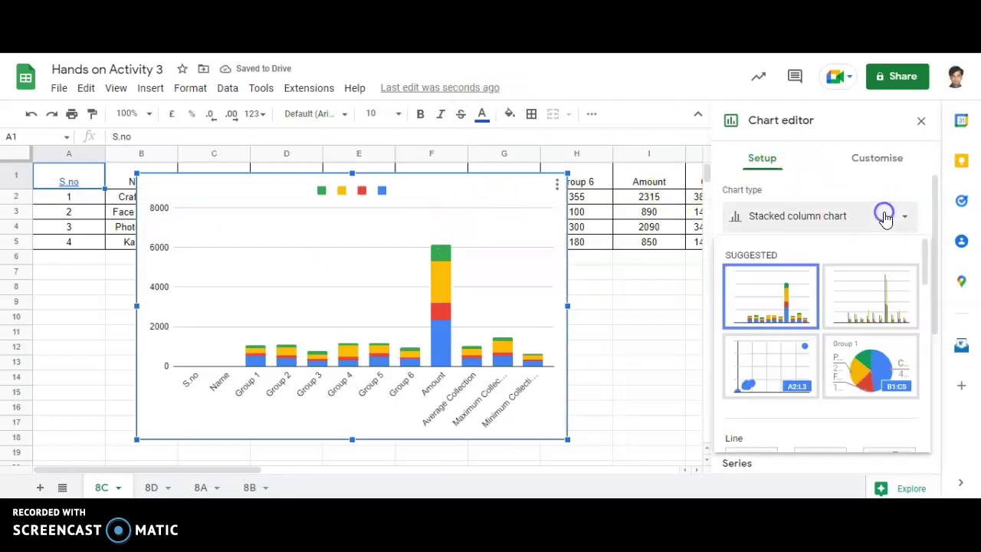
scroll(781, 282, down, 3)
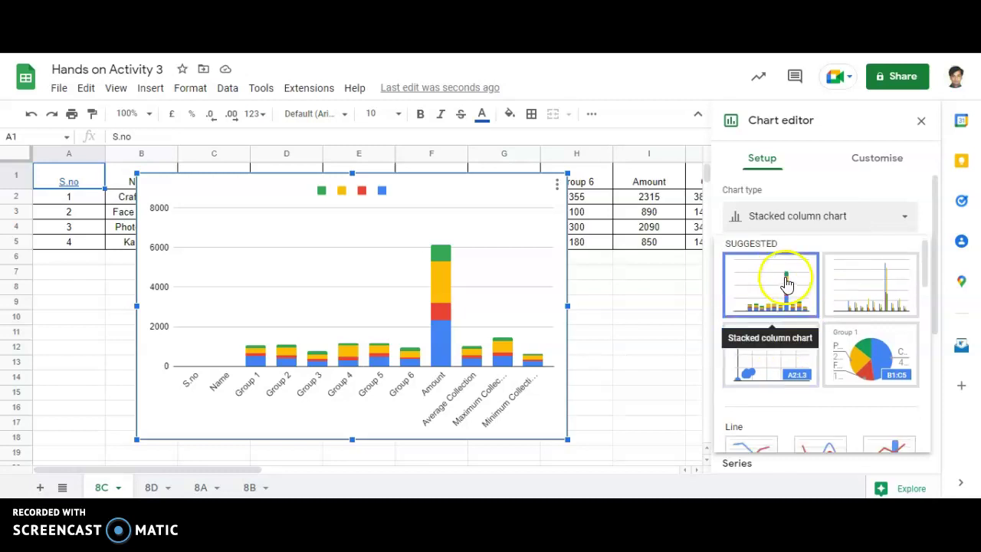
scroll(777, 346, down, 5)
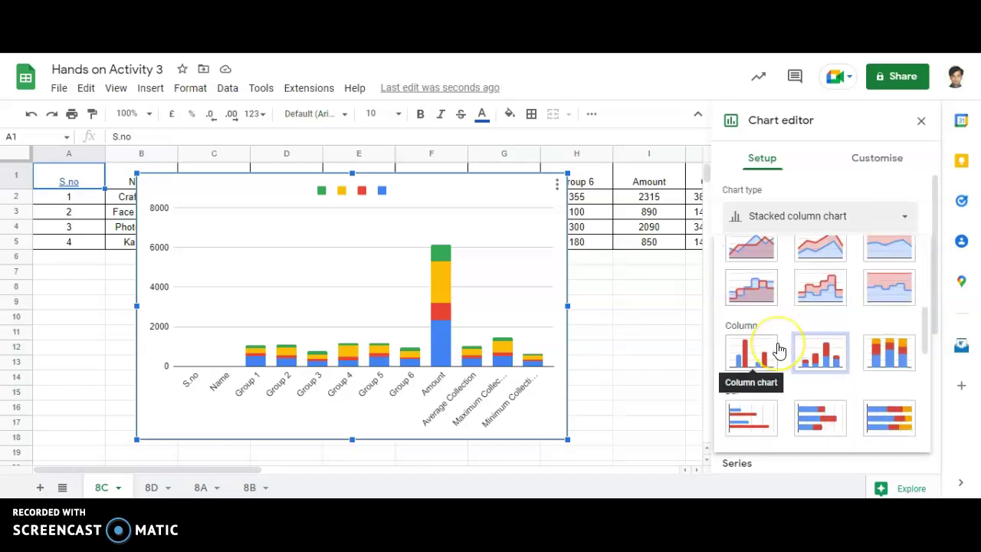
scroll(778, 350, down, 6)
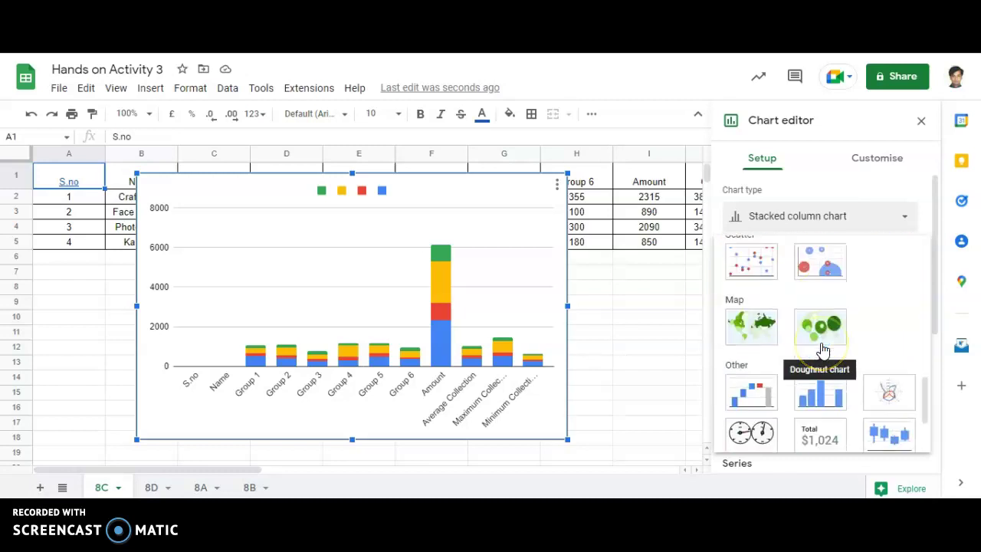
scroll(822, 349, down, 2)
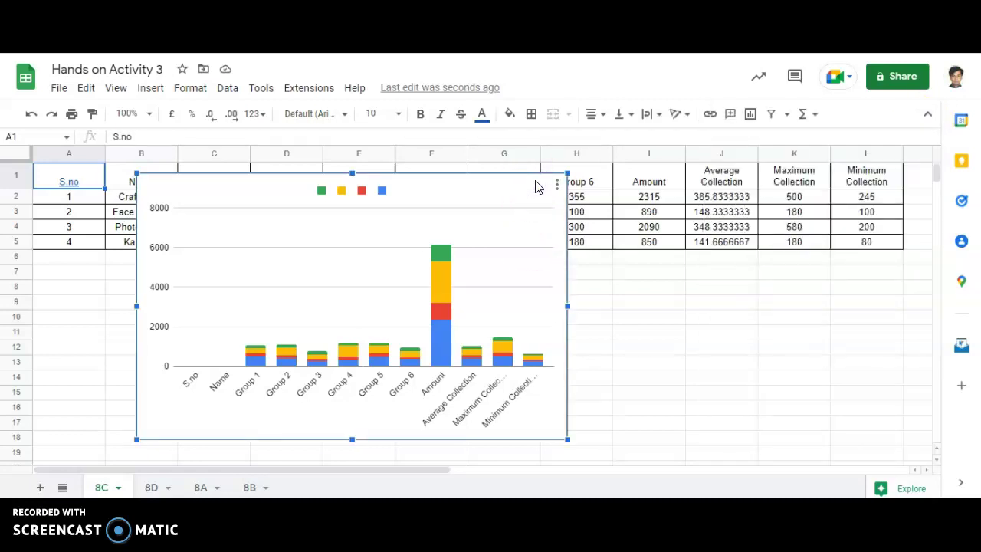
key(Delete)
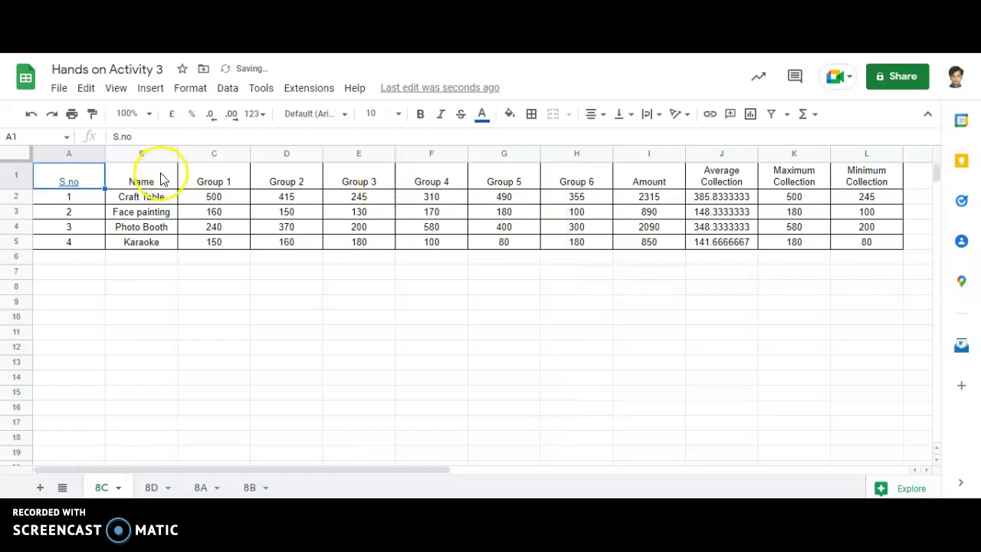
Insert a chart from the range B1:H5 and change its type to Column chart
drag(155, 183, 565, 242)
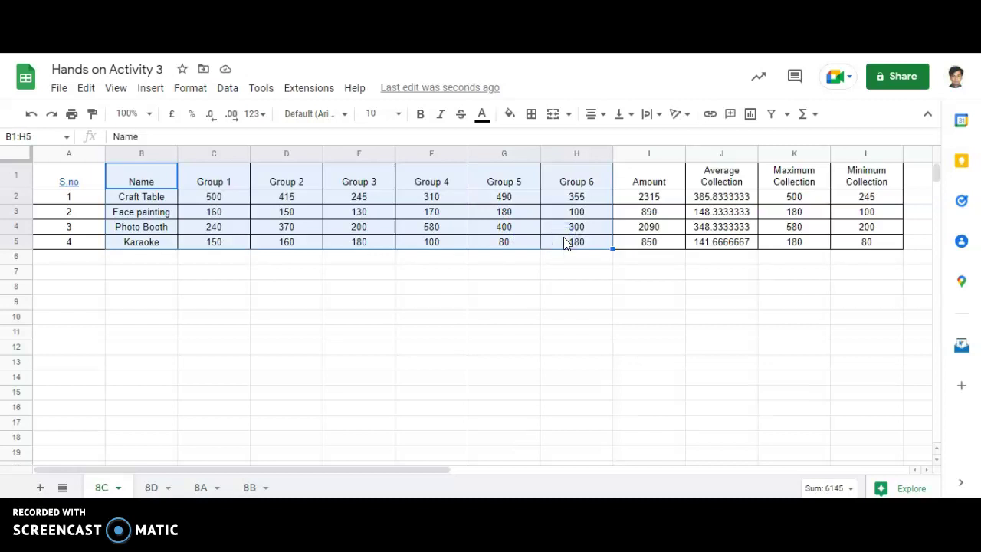
click(584, 179)
click(151, 92)
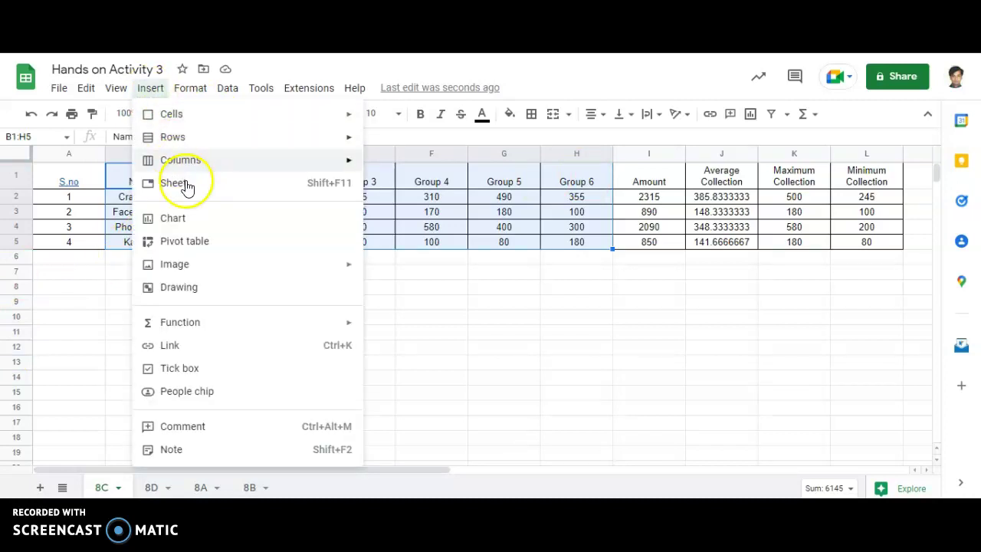
click(190, 228)
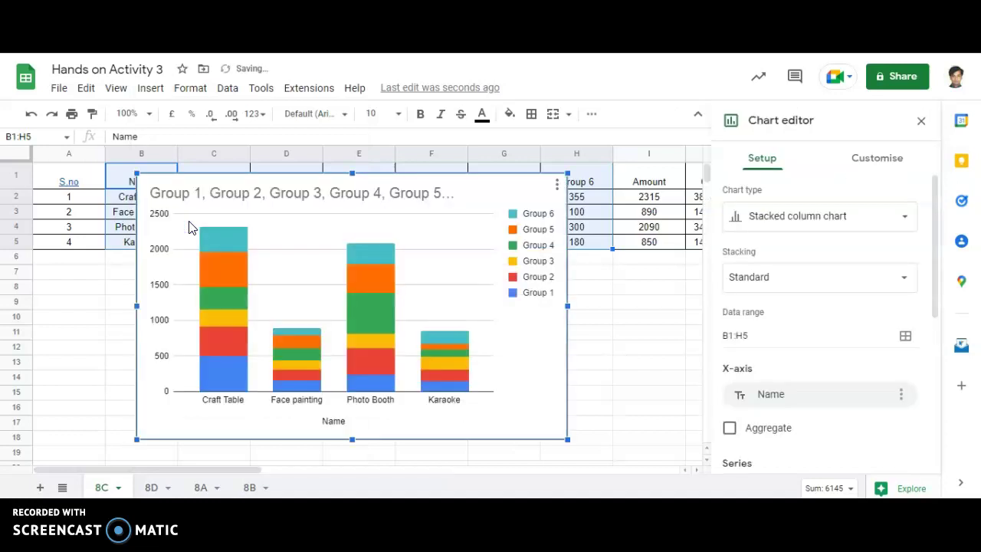
click(864, 226)
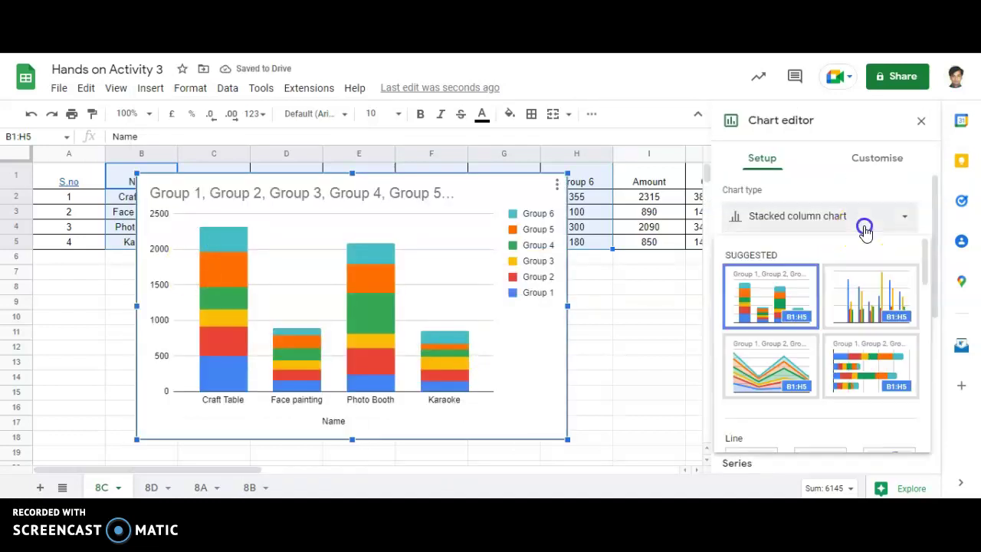
click(866, 300)
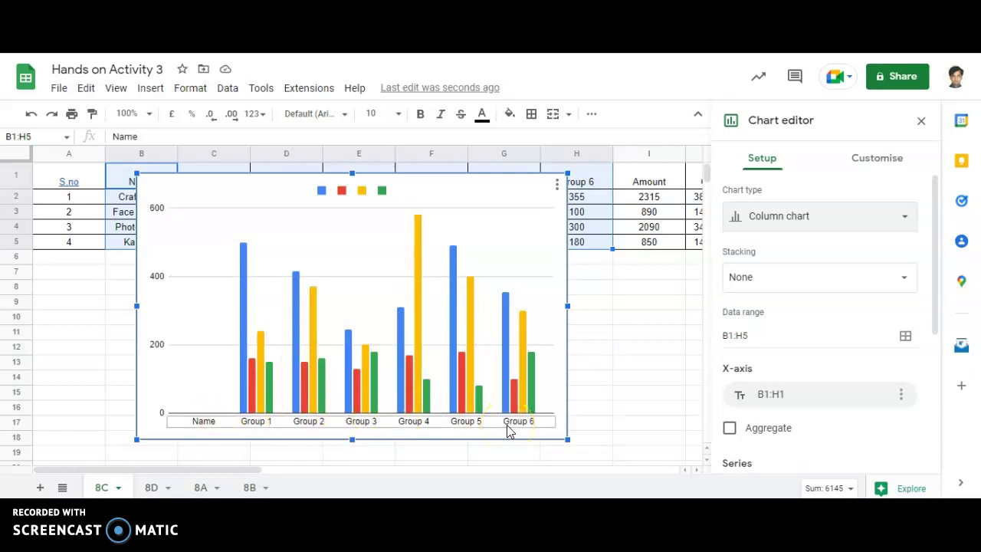
Shift the column chart slightly over the table and open its horizontal axis settings, leaving the chart selected
drag(411, 180, 438, 198)
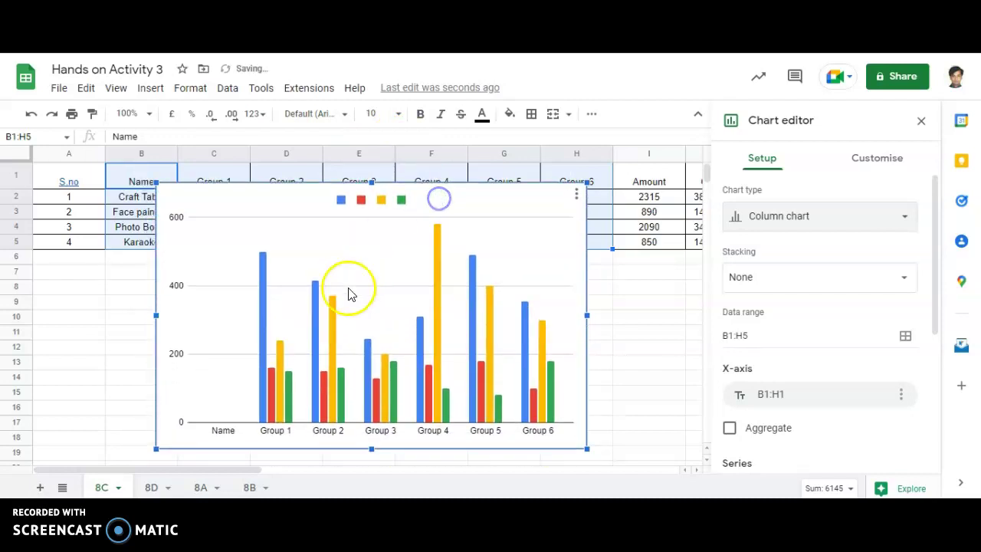
click(234, 434)
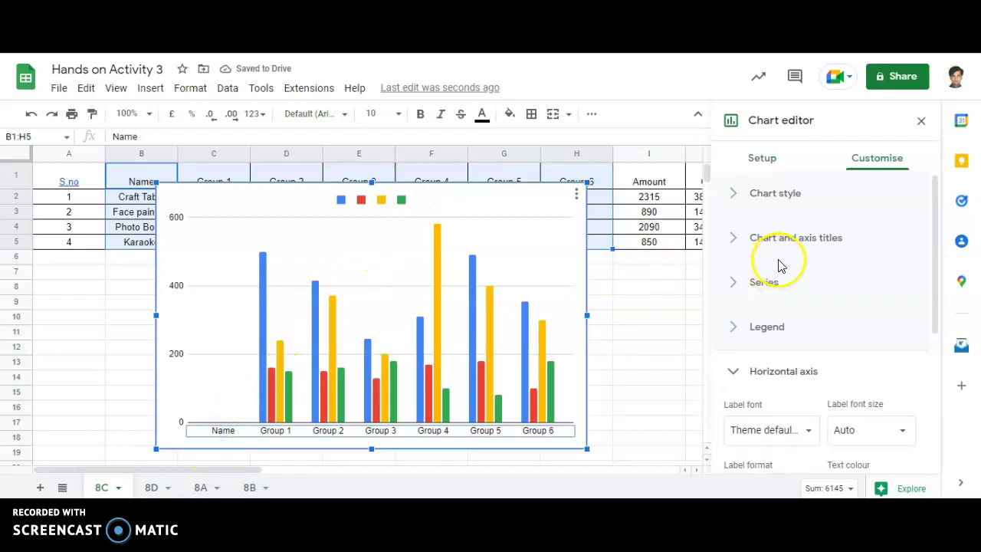
click(655, 382)
click(444, 218)
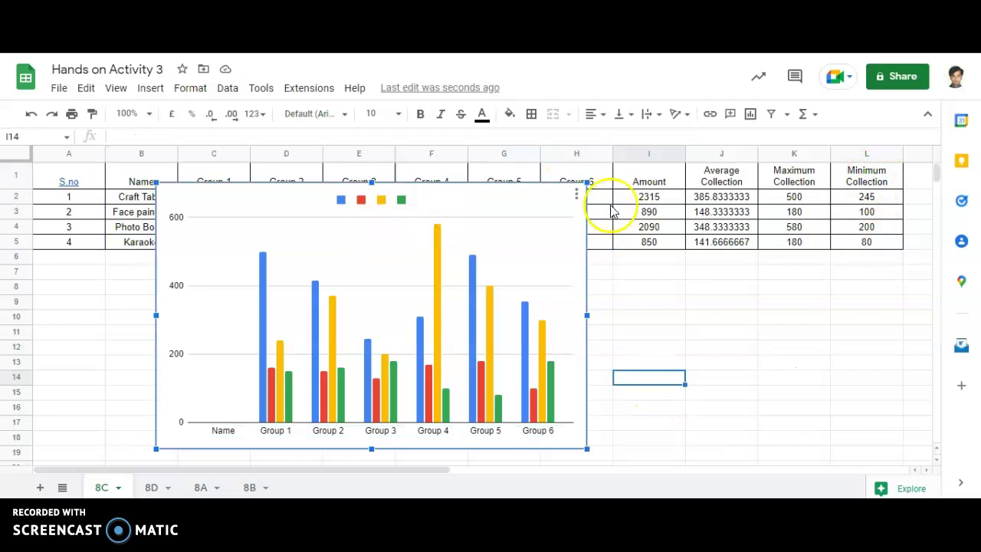
Delete the column chart from sheet 8C
click(576, 194)
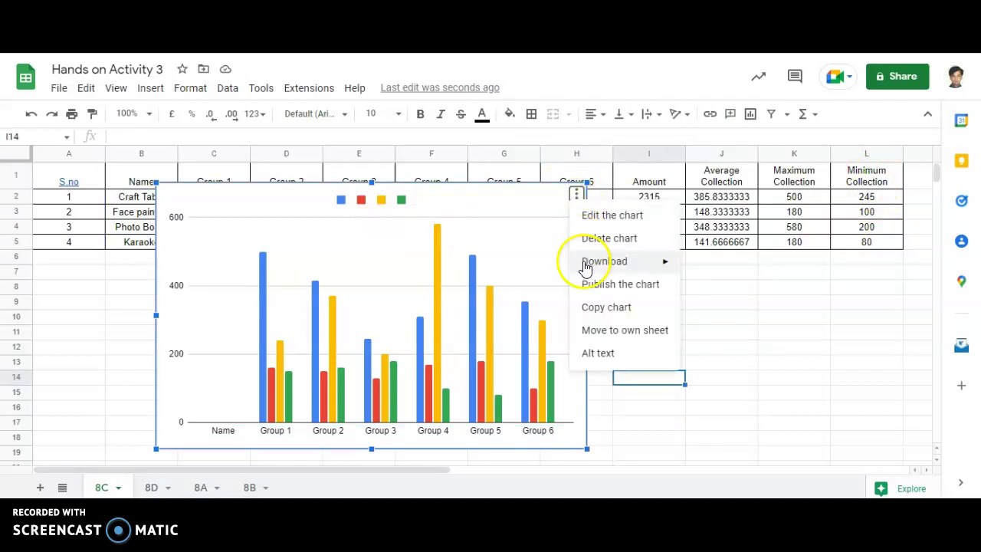
mouse_move(587, 266)
click(598, 239)
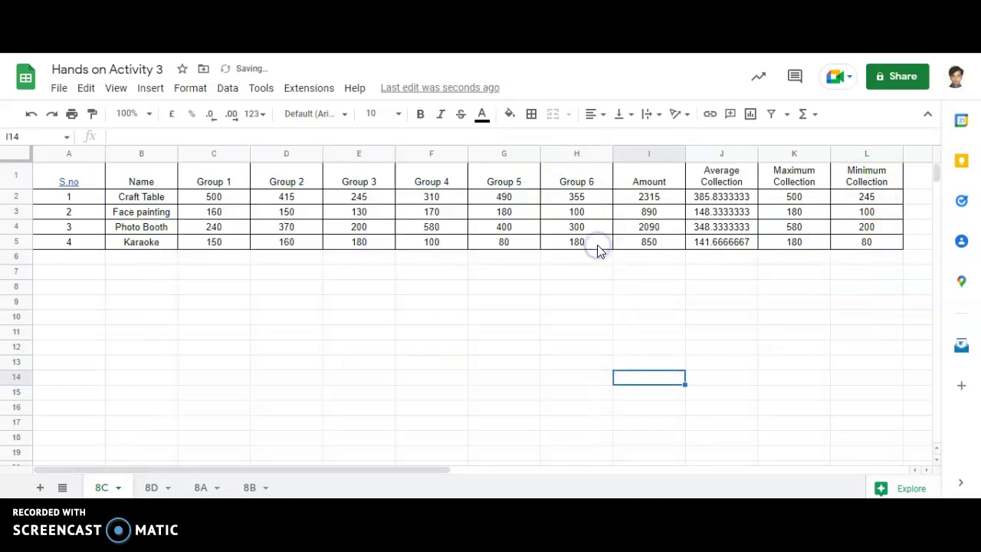
Insert a chart for the selected range B2:H5, change its type to Column chart and close the chart editor
drag(131, 197, 584, 244)
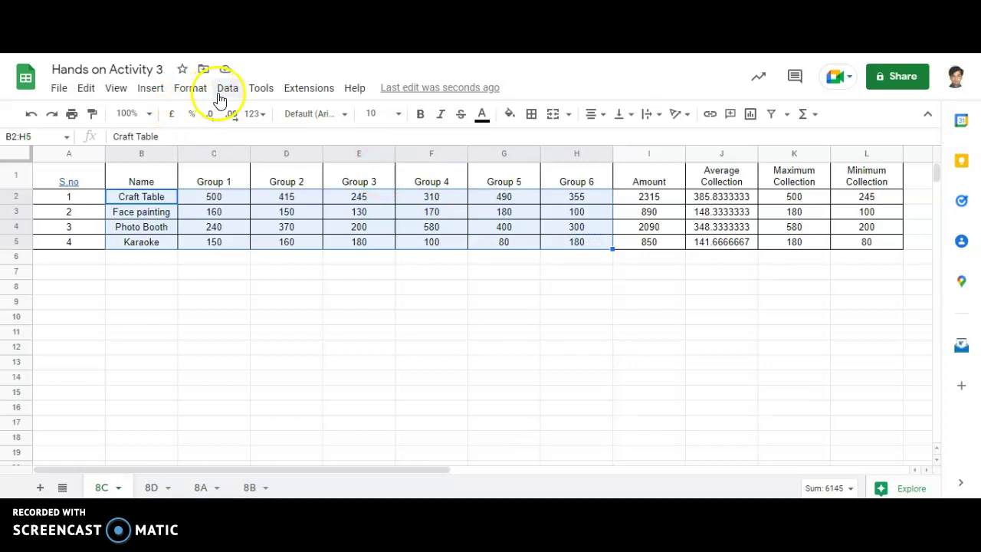
click(150, 89)
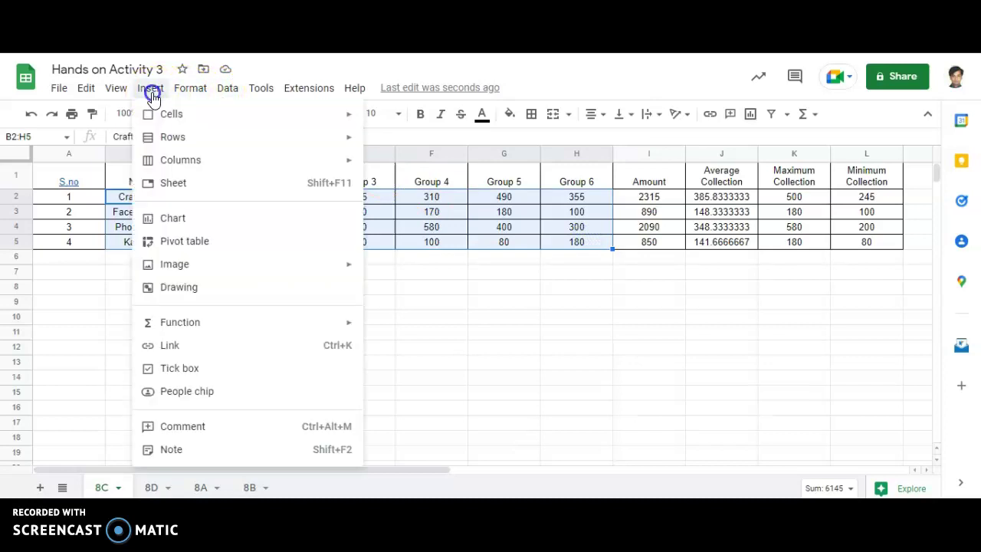
click(180, 225)
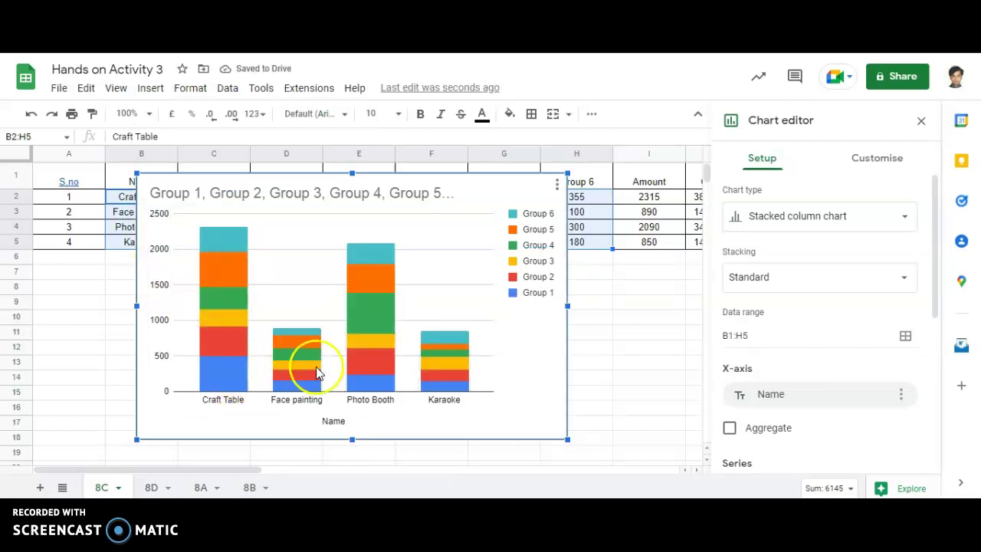
click(832, 220)
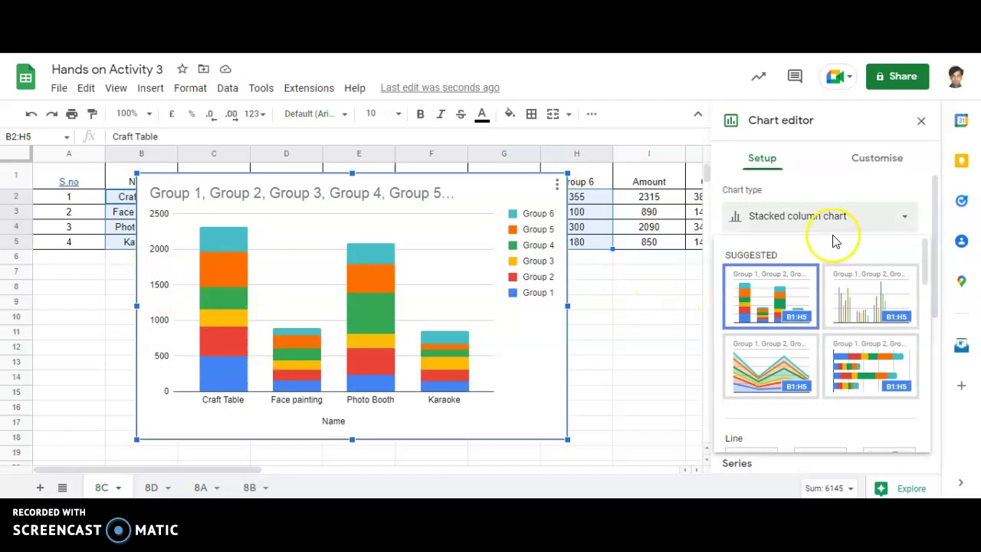
scroll(820, 310, down, 2)
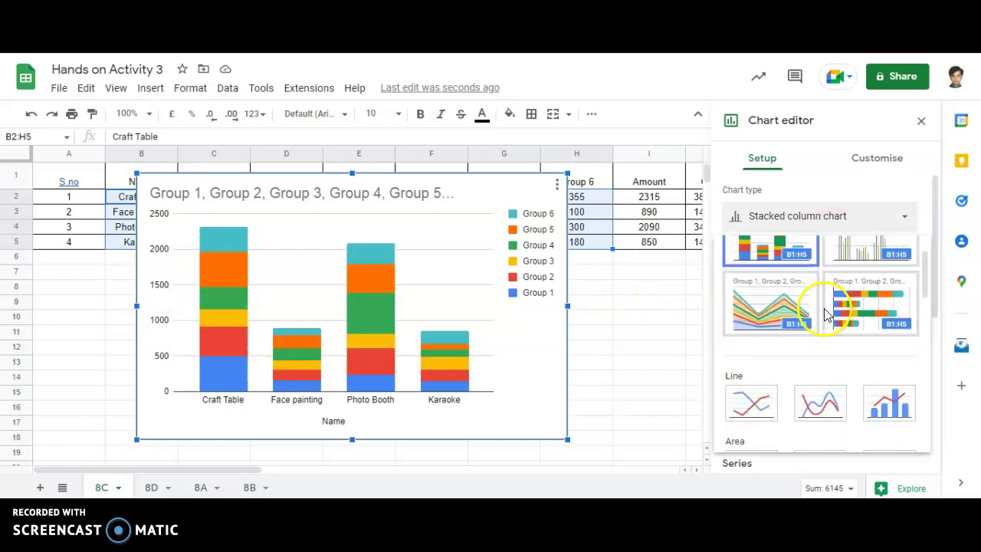
click(877, 247)
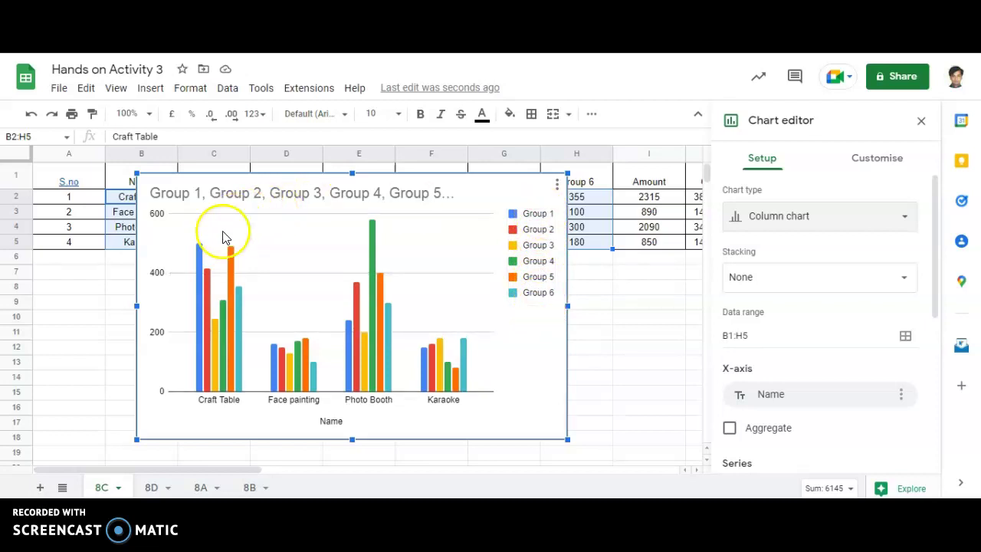
click(921, 121)
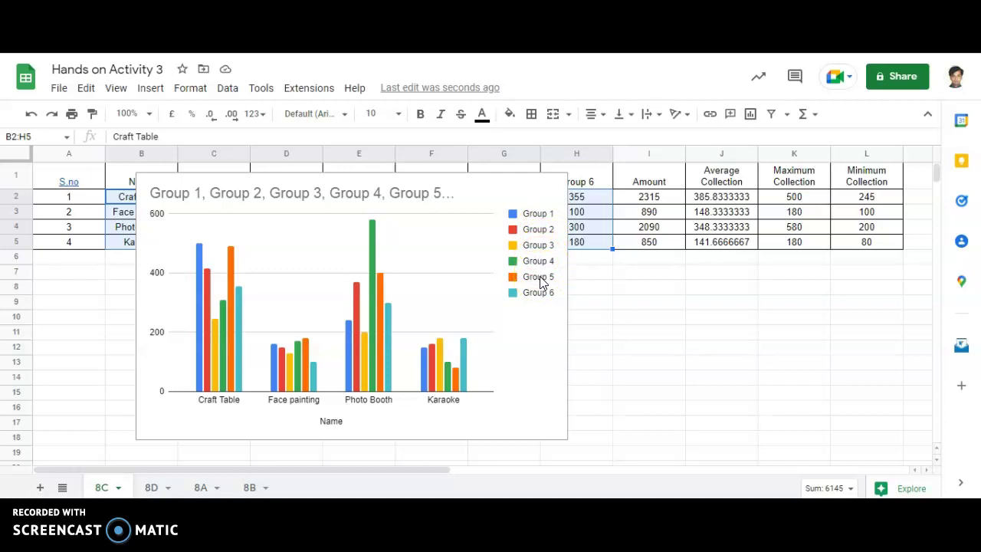
click(534, 177)
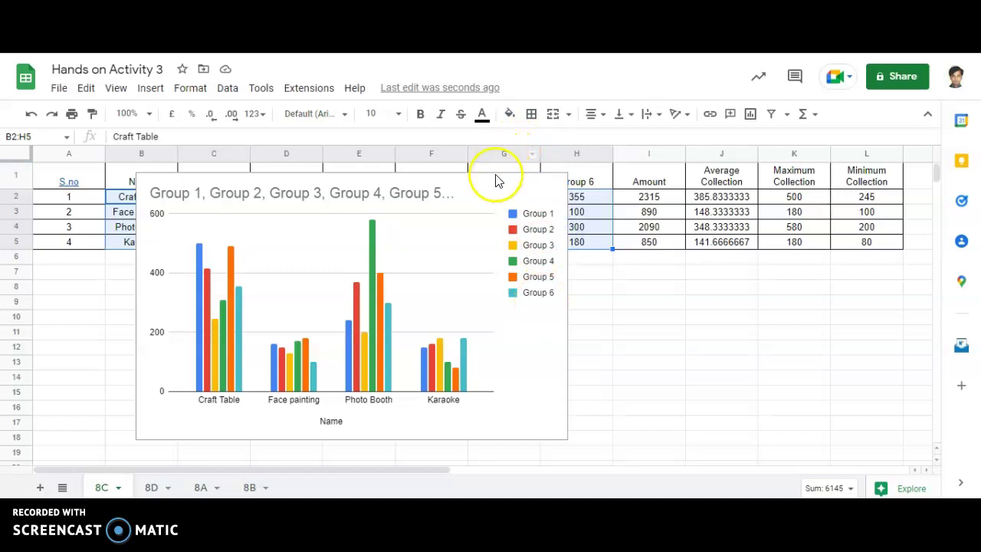
drag(485, 189, 570, 260)
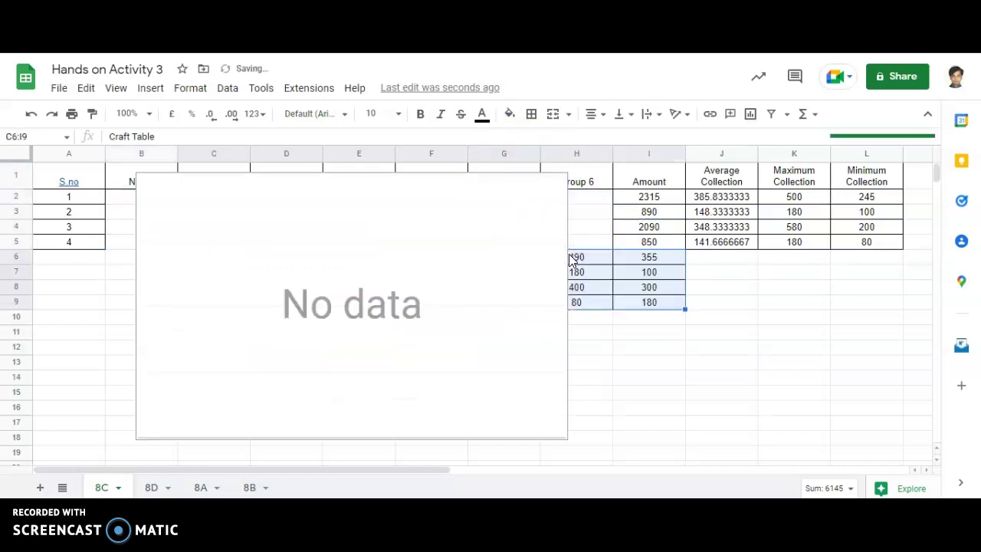
key(ctrl+z)
Move the column chart below the data table so that it starts at row 6
click(521, 173)
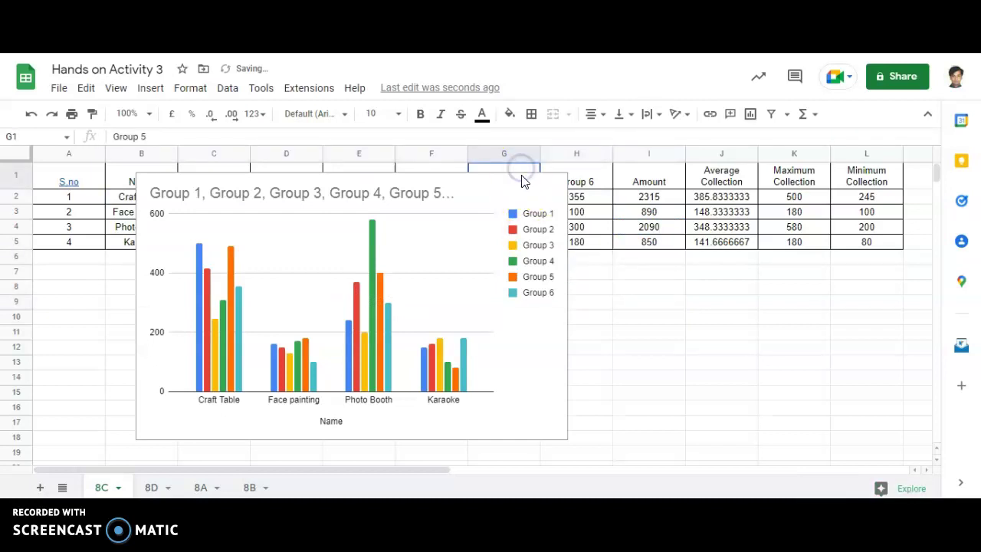
click(521, 176)
drag(521, 176, 527, 305)
scroll(527, 307, down, 1)
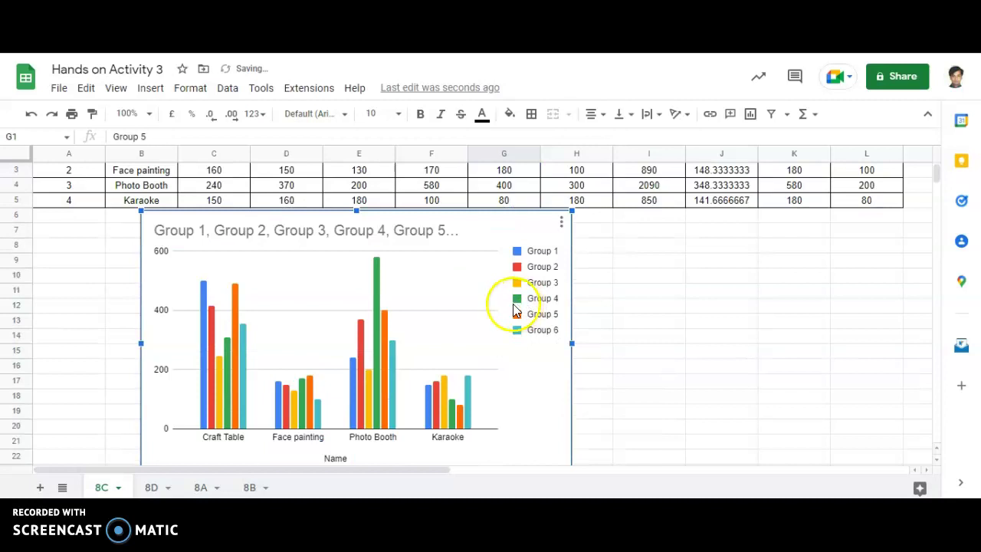
scroll(416, 271, up, 1)
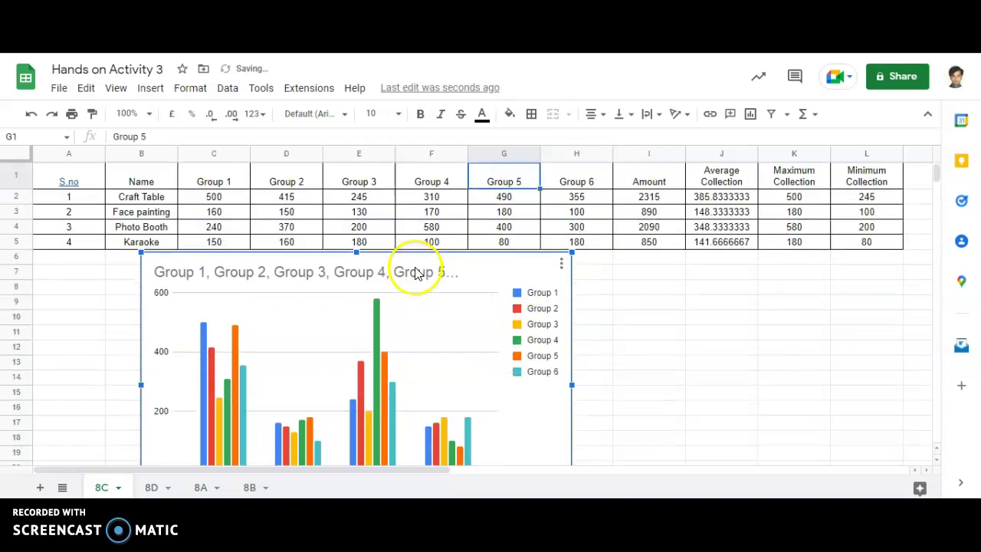
Examine the values of the Craft Table bars for Groups 1, 2, 3 and 5 in the column chart
click(201, 359)
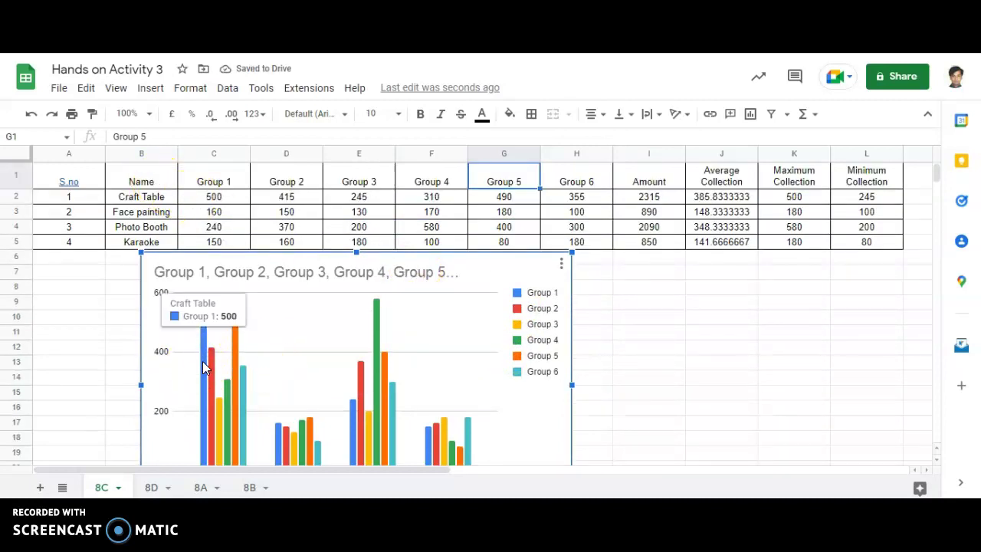
mouse_move(213, 371)
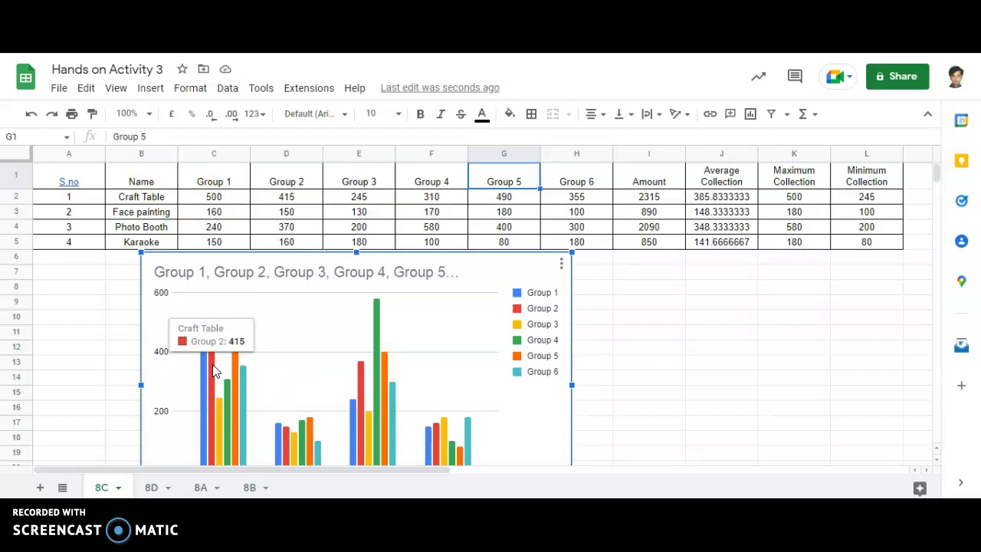
click(220, 414)
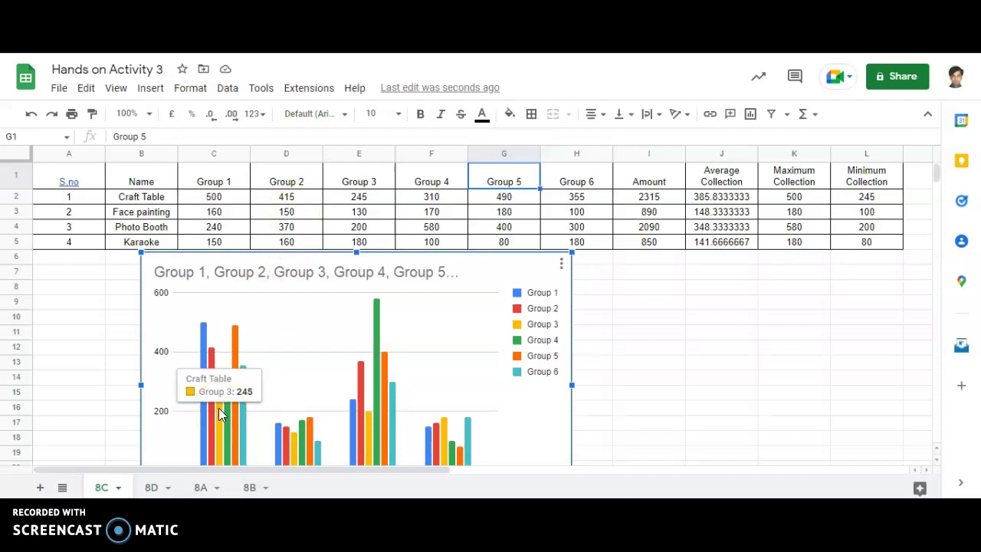
click(234, 411)
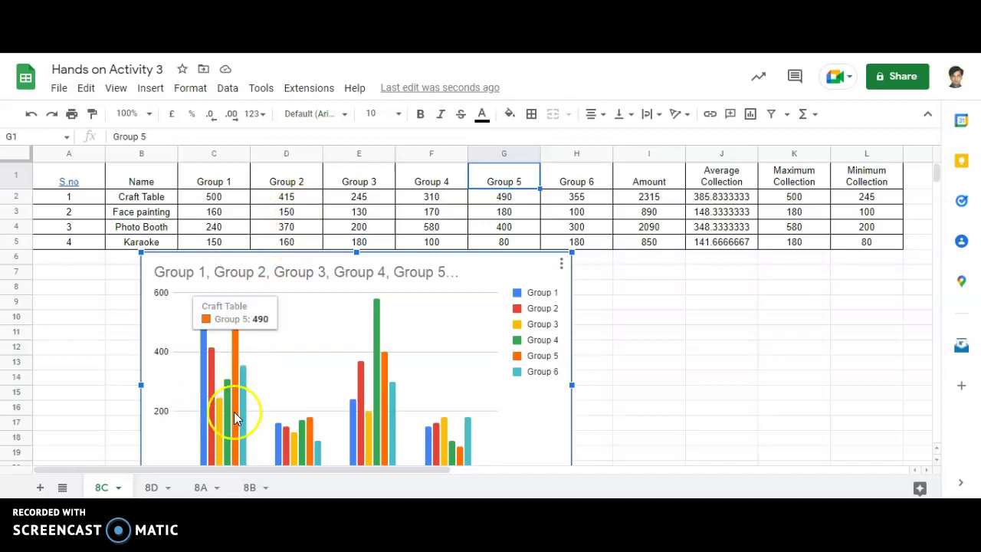
Examine the values of the Craft Table bars for Groups 5 and 6 in the column chart
mouse_move(234, 414)
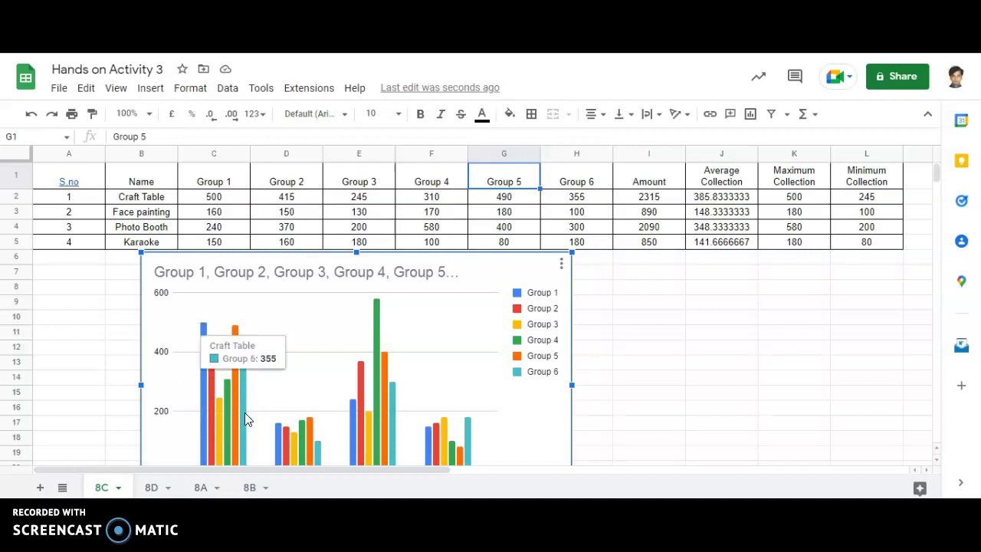
click(284, 400)
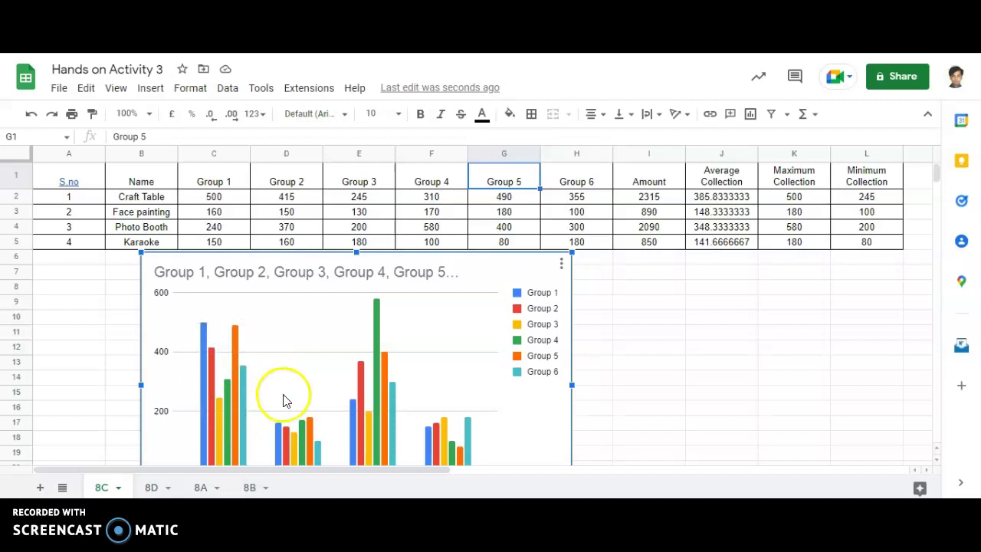
scroll(263, 400, down, 1)
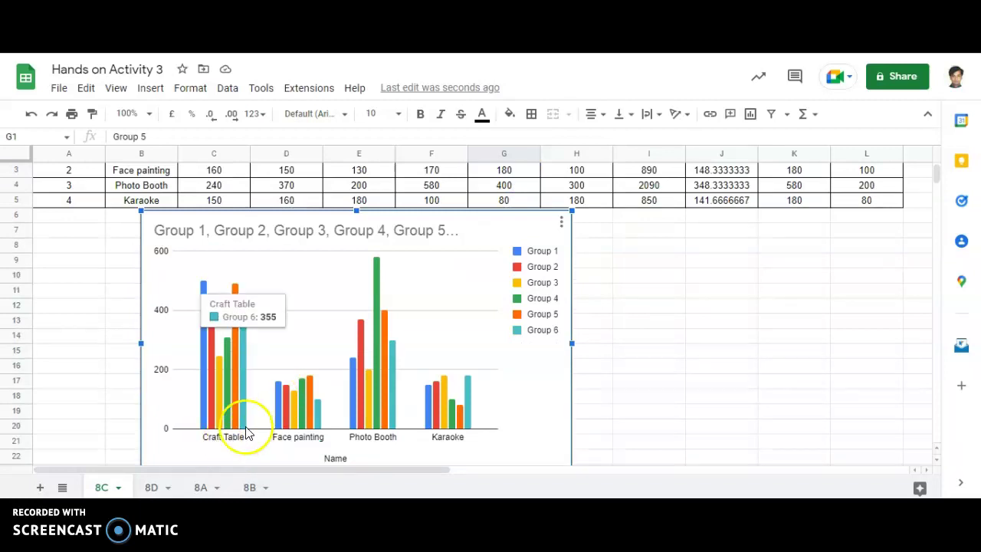
Examine the values of the Face painting bars for Groups 2, 4, 5 and 6, then leave the chart for the empty cells beside it
scroll(242, 426, up, 1)
mouse_move(279, 451)
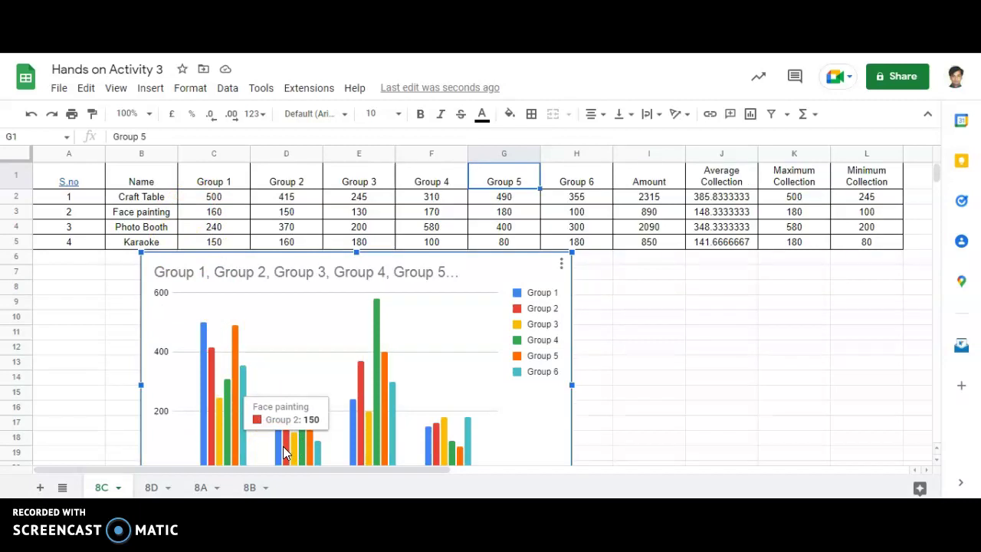
click(292, 452)
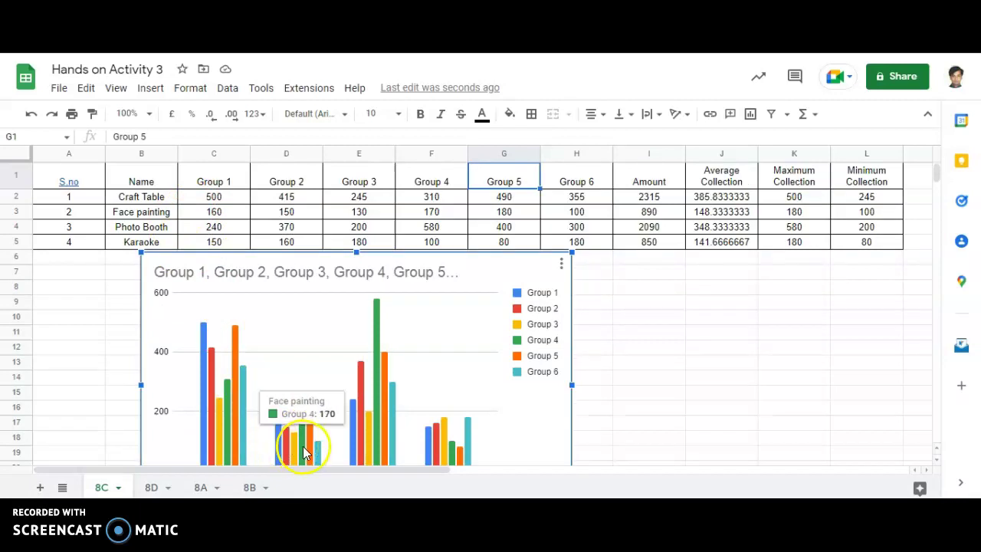
click(312, 452)
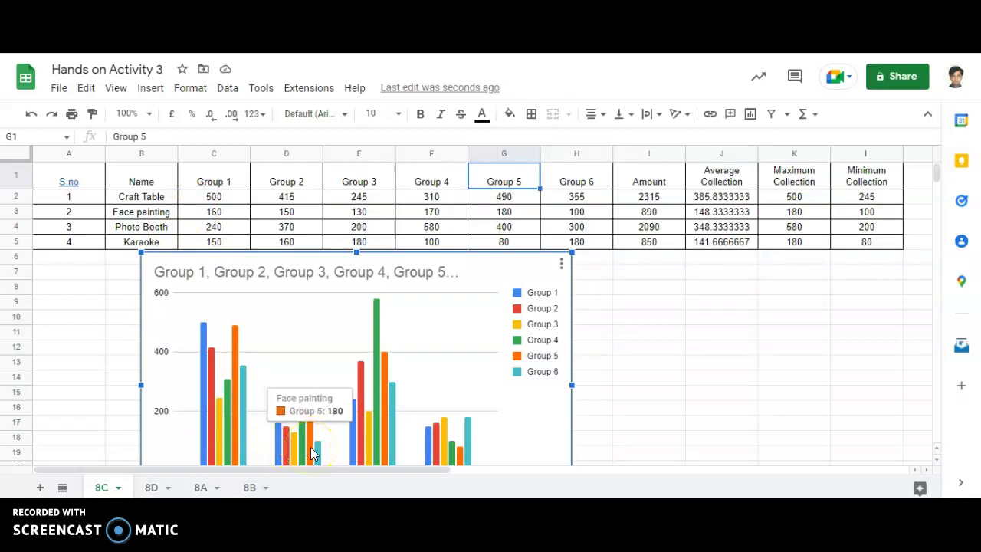
mouse_move(317, 452)
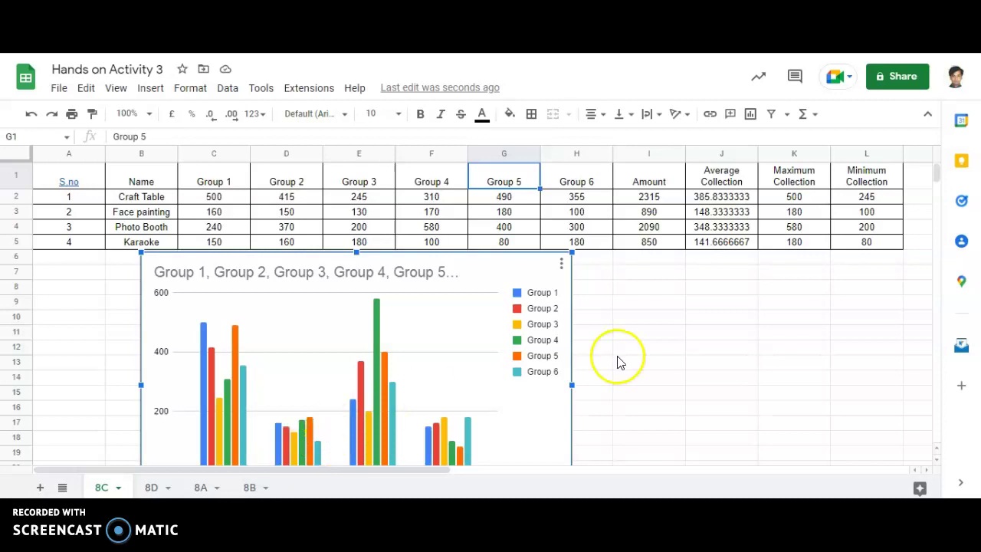
scroll(413, 326, down, 1)
click(692, 336)
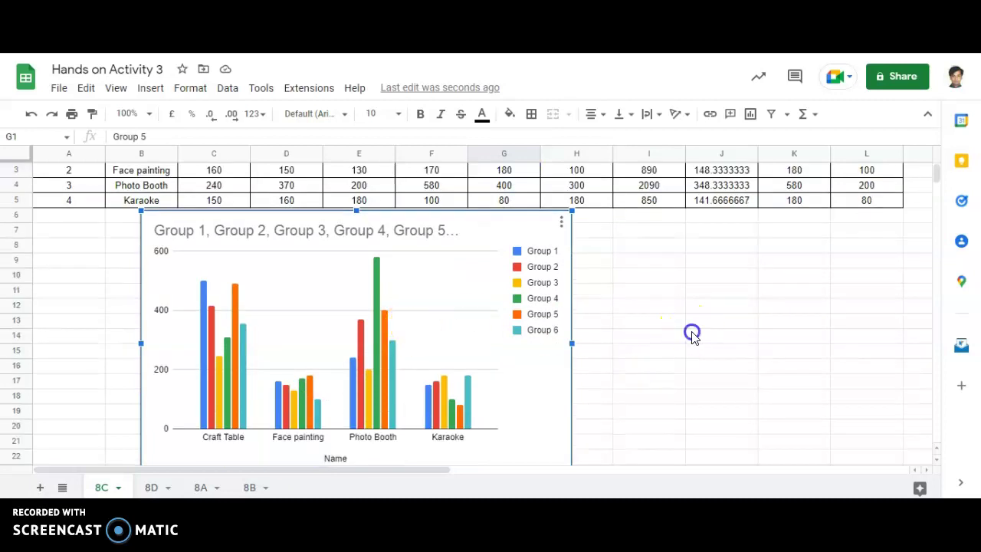